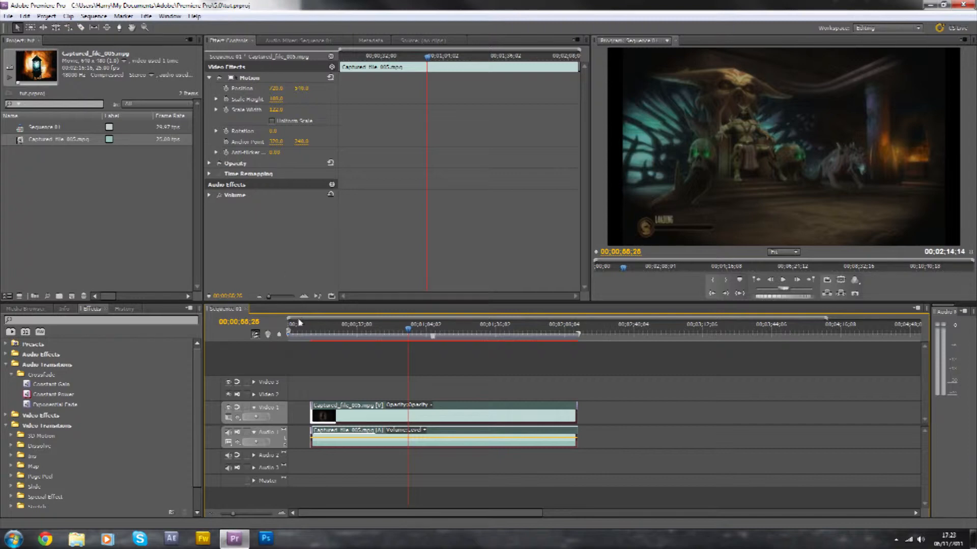
# Move the playhead to 00;00;07;16, in the empty stretch before the captured video clip in Sequence 01
pyautogui.moveTo(325, 336); pyautogui.dragTo(306, 335)
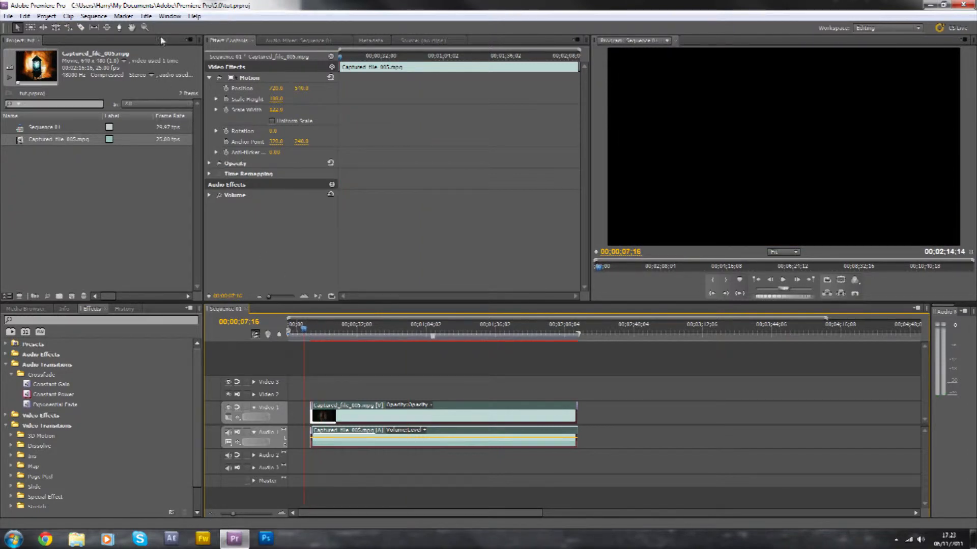
pyautogui.click(147, 17)
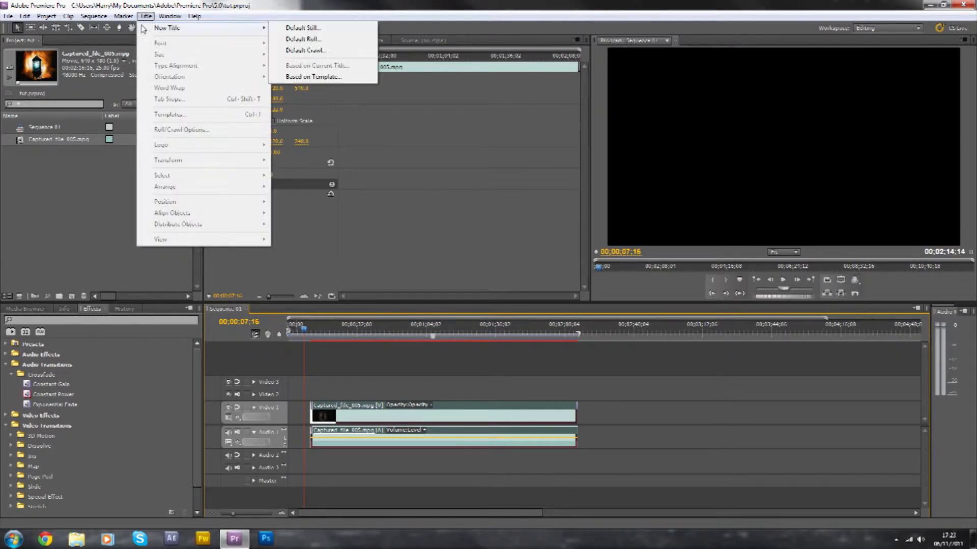
pyautogui.click(86, 248)
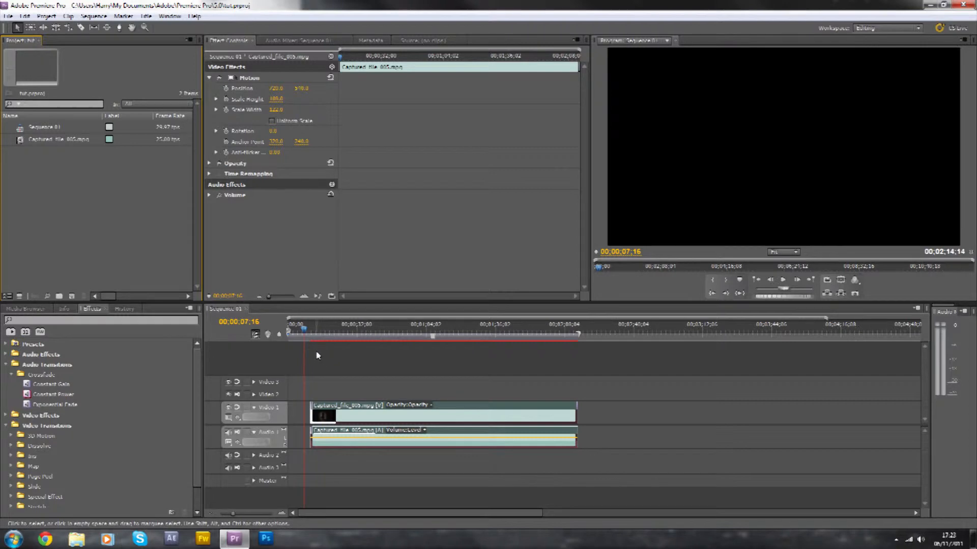
pyautogui.click(305, 337)
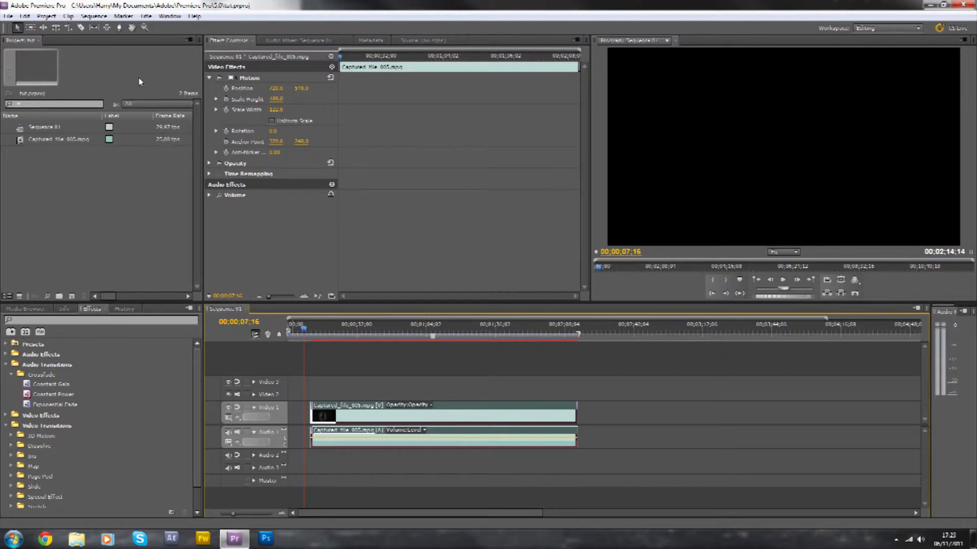
# Create a new default still title with the preset video settings and the name Title 01
pyautogui.click(145, 16)
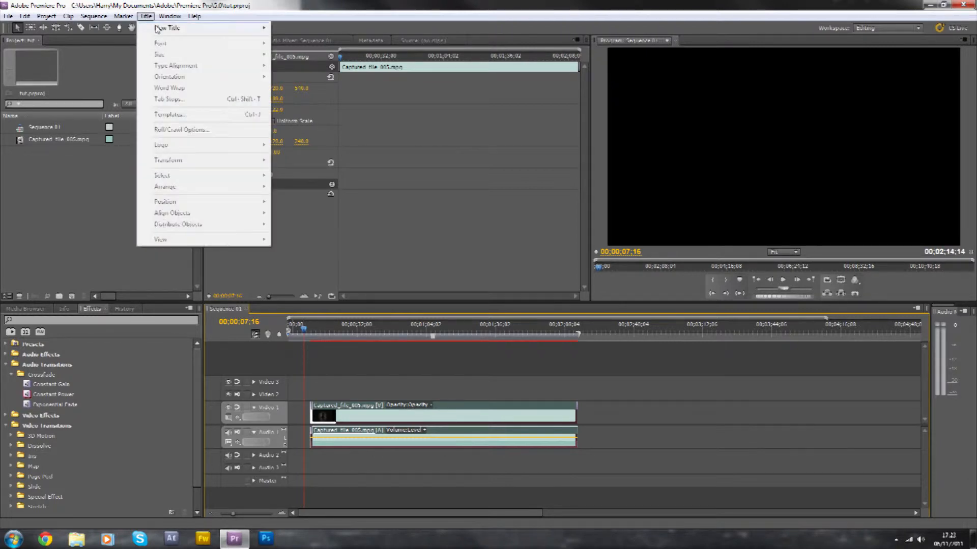
pyautogui.moveTo(157, 28)
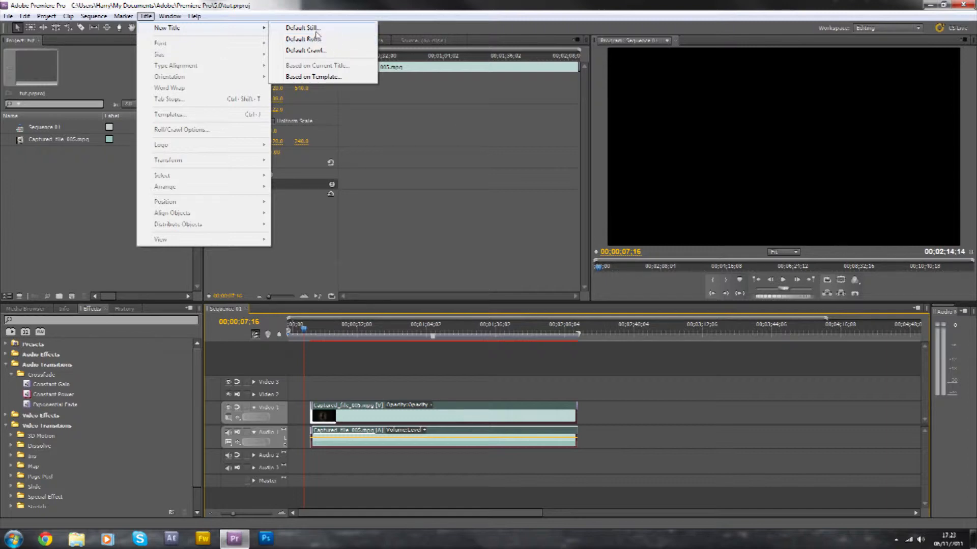
pyautogui.click(316, 29)
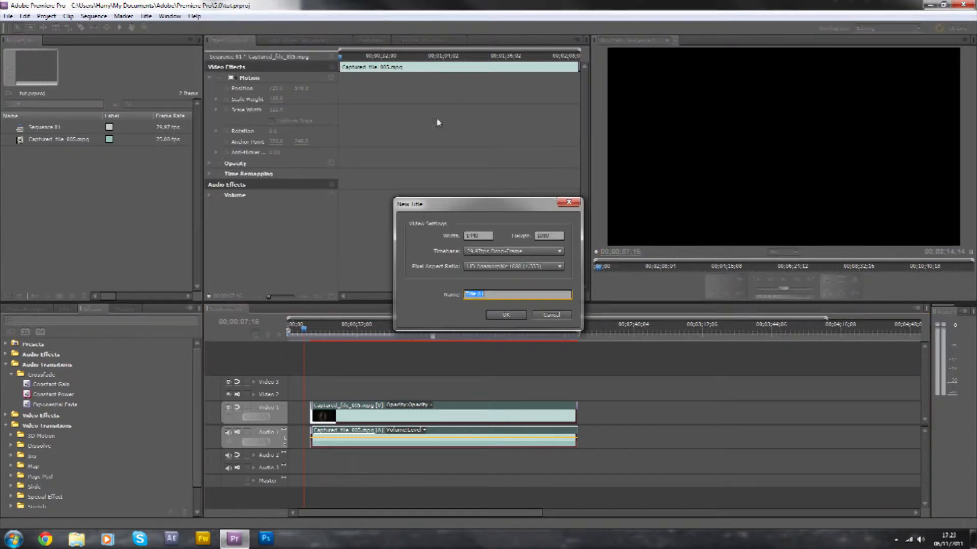
pyautogui.moveTo(468, 210); pyautogui.dragTo(431, 189)
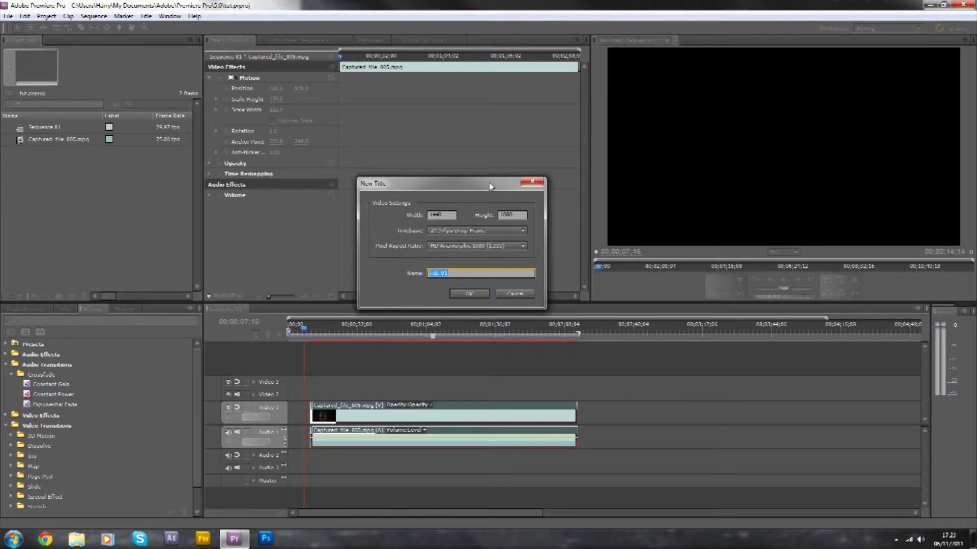
pyautogui.moveTo(489, 183); pyautogui.dragTo(480, 180)
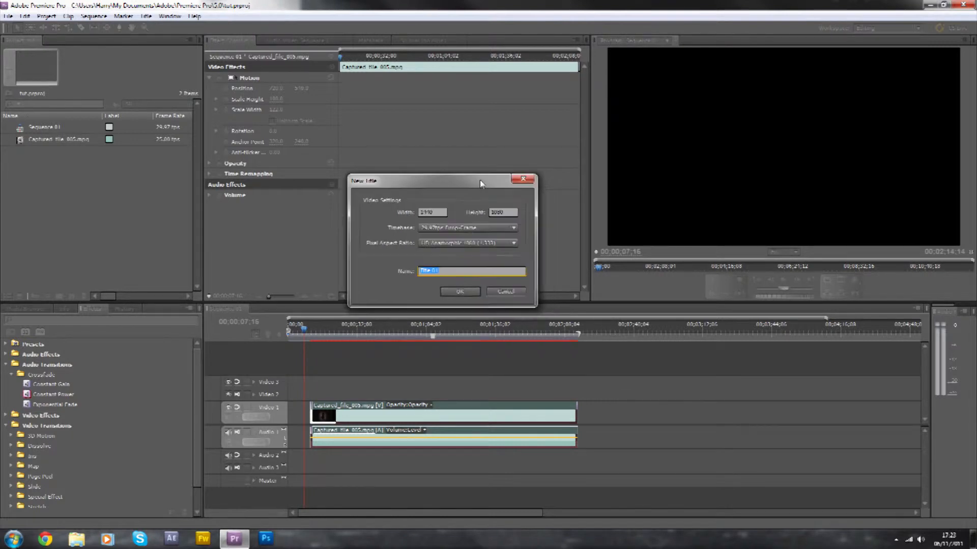
pyautogui.click(460, 293)
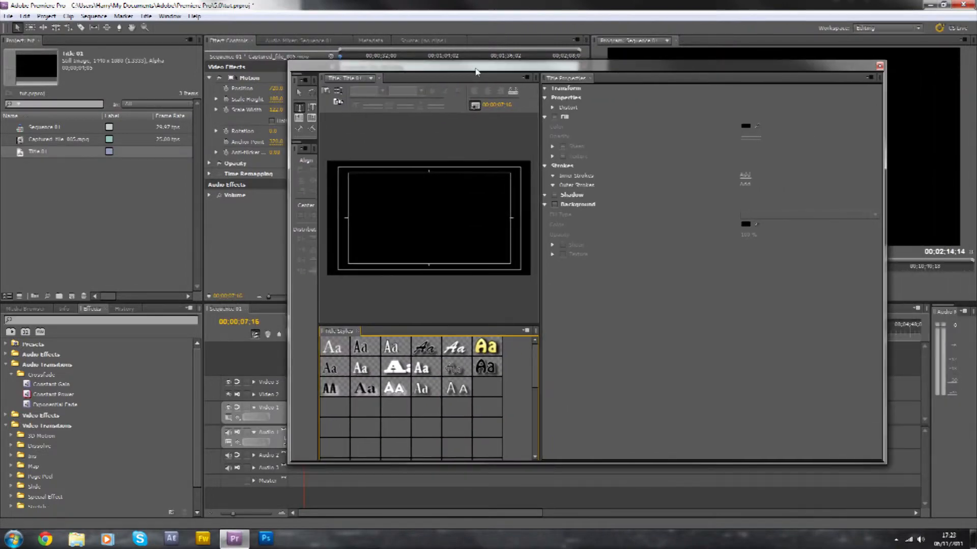
pyautogui.moveTo(476, 72); pyautogui.dragTo(337, 79)
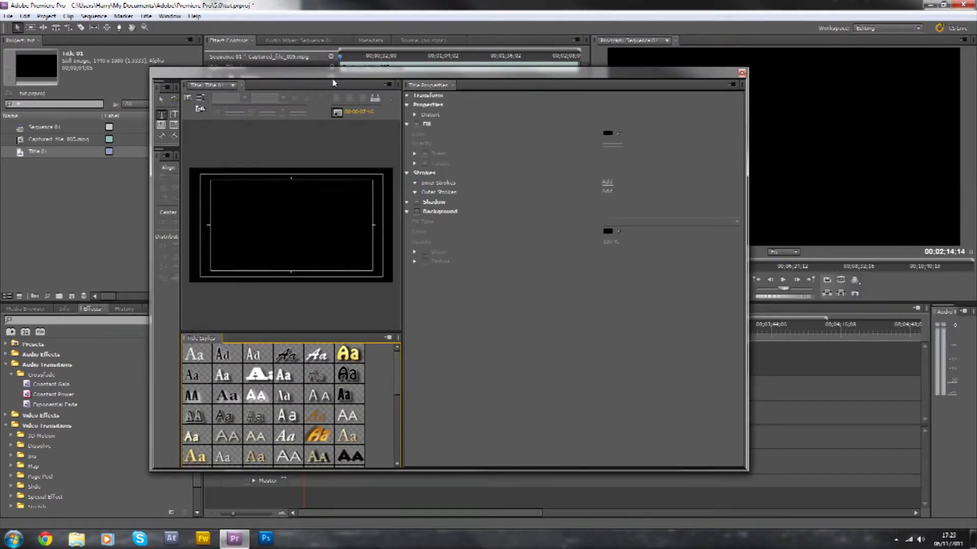
pyautogui.moveTo(335, 83); pyautogui.dragTo(344, 81)
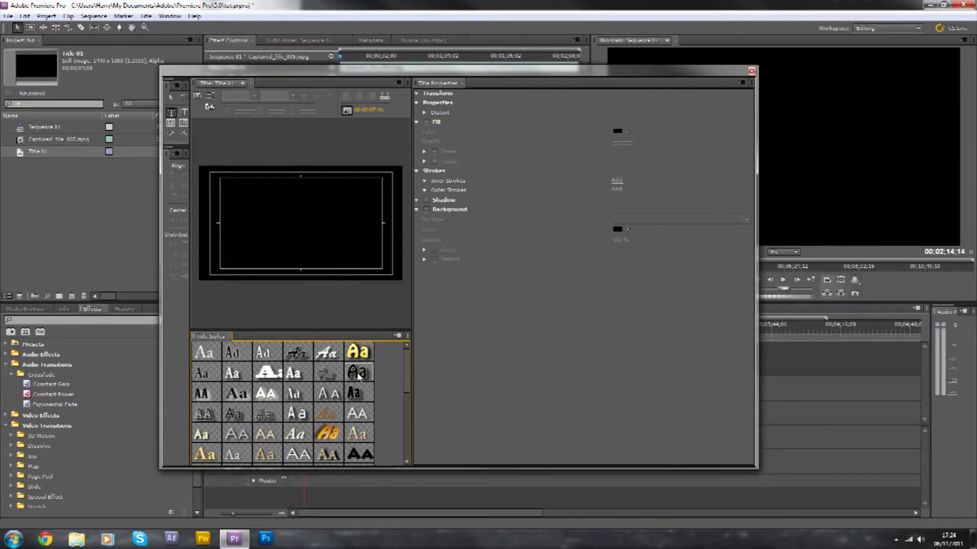
# Draw a text box in the middle of the title frame, enter "Hello" and set its font size to 336
pyautogui.moveTo(237, 202); pyautogui.dragTo(367, 244)
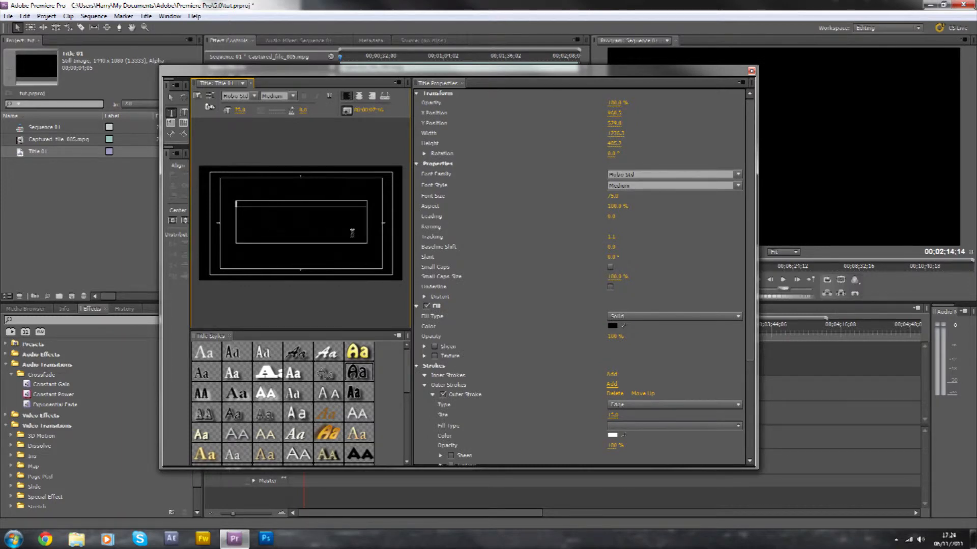
pyautogui.write('88')
pyautogui.moveTo(293, 202); pyautogui.dragTo(235, 197)
pyautogui.moveTo(613, 199); pyautogui.dragTo(630, 200)
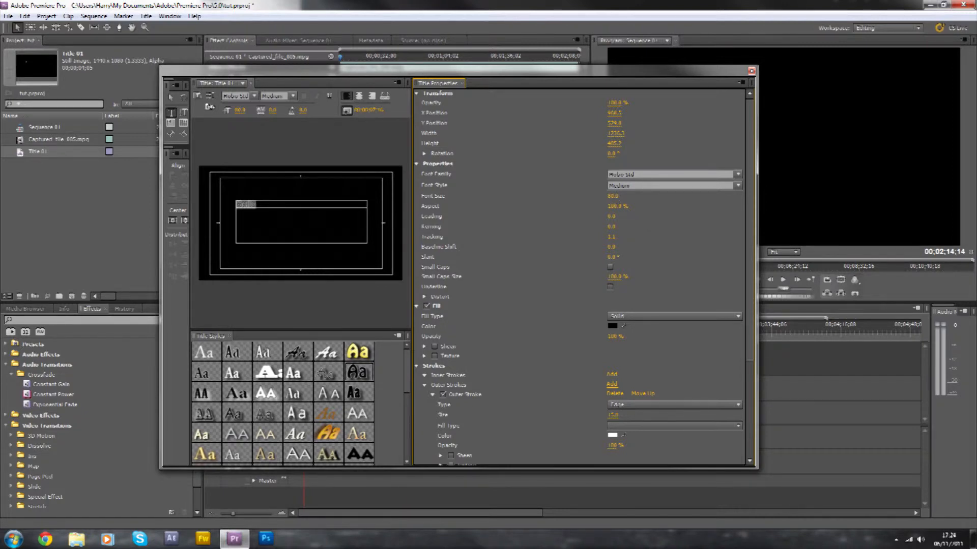
pyautogui.moveTo(613, 196)
pyautogui.mouseDown()
pyautogui.moveTo(702, 196)
pyautogui.moveTo(613, 196)
pyautogui.mouseUp()
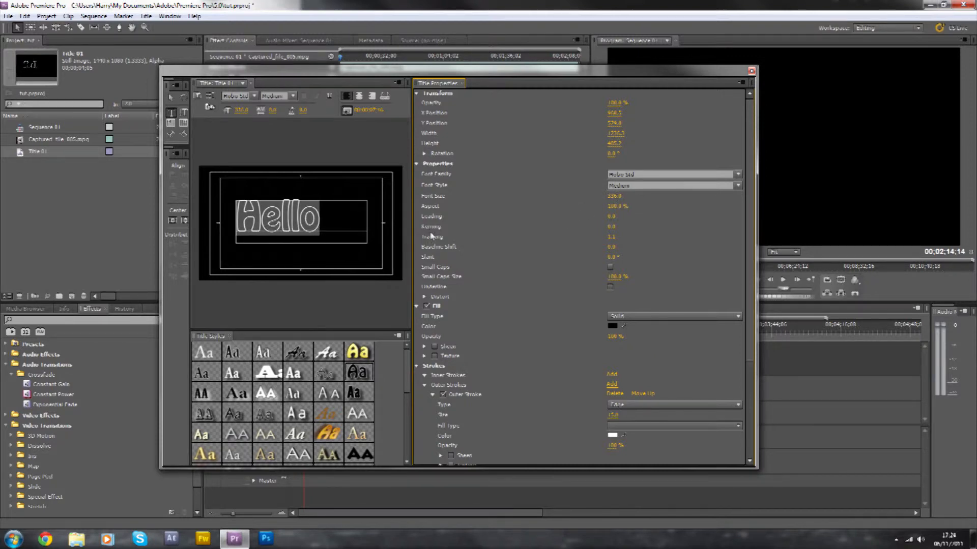
# Narrow the Hello text box to about 804 wide and place it near the horizontal centre of the title frame
pyautogui.click(170, 98)
pyautogui.click(250, 159)
pyautogui.moveTo(301, 218); pyautogui.dragTo(339, 223)
pyautogui.moveTo(546, 80); pyautogui.dragTo(445, 154)
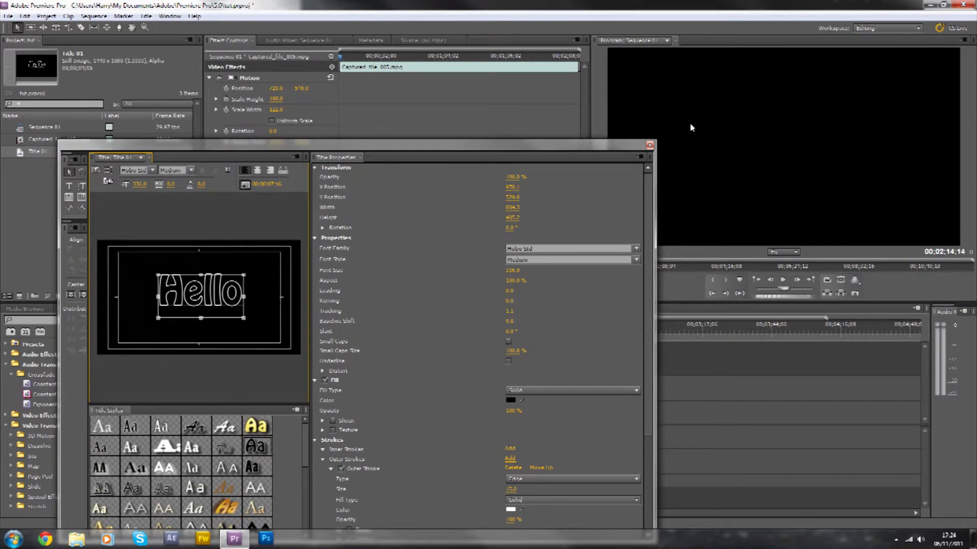
pyautogui.moveTo(556, 147); pyautogui.dragTo(564, 123)
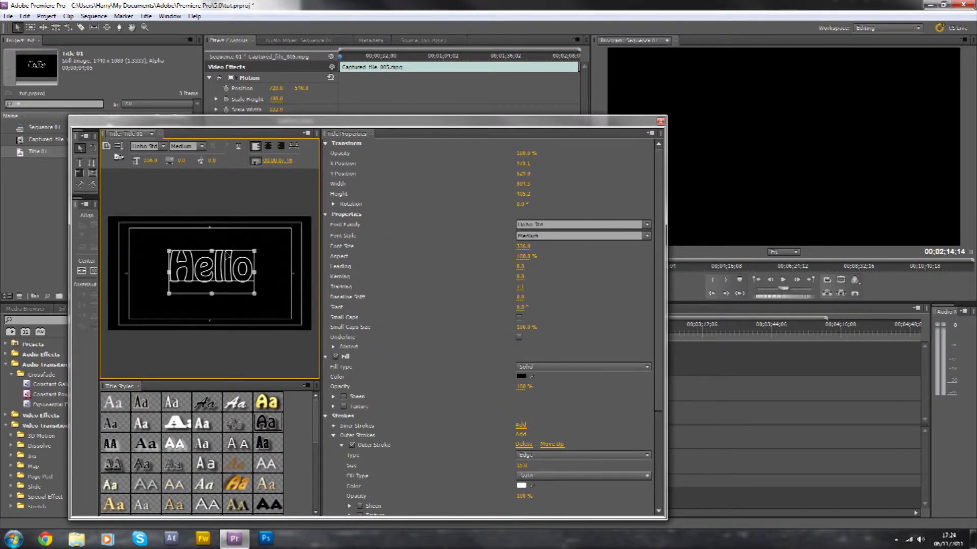
pyautogui.moveTo(564, 124); pyautogui.dragTo(619, 101)
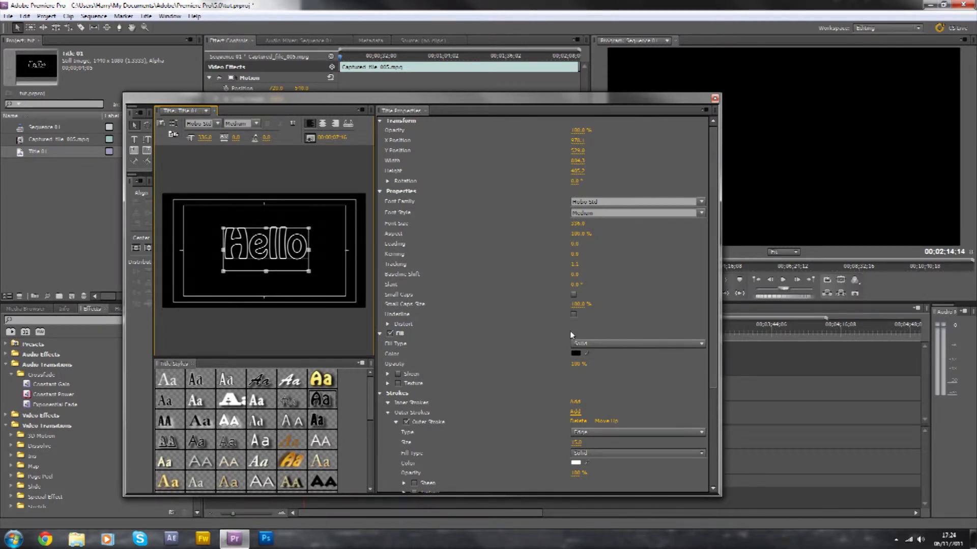
# Change the Hello text's shadow colour to red (FF0000)
pyautogui.scroll(-5, 710, 357)
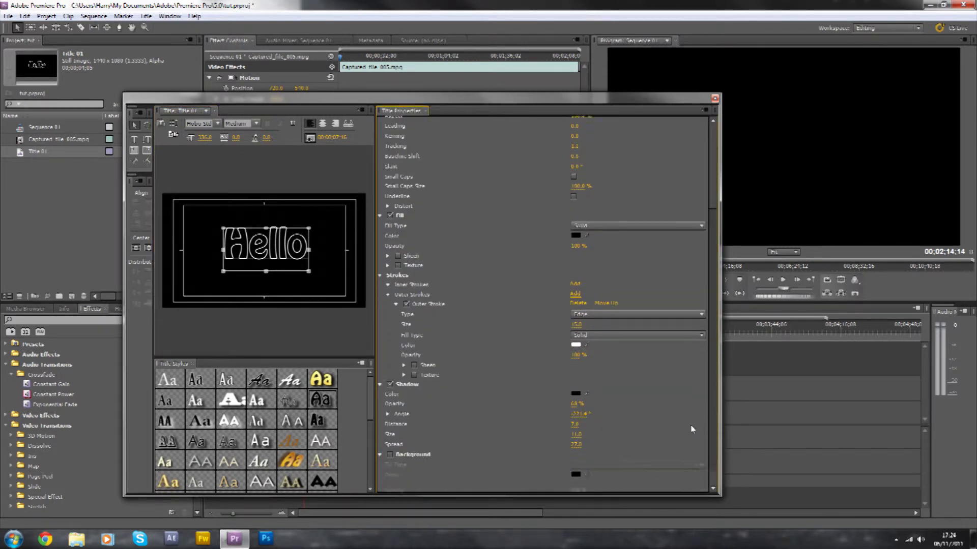
pyautogui.scroll(-1, 690, 417)
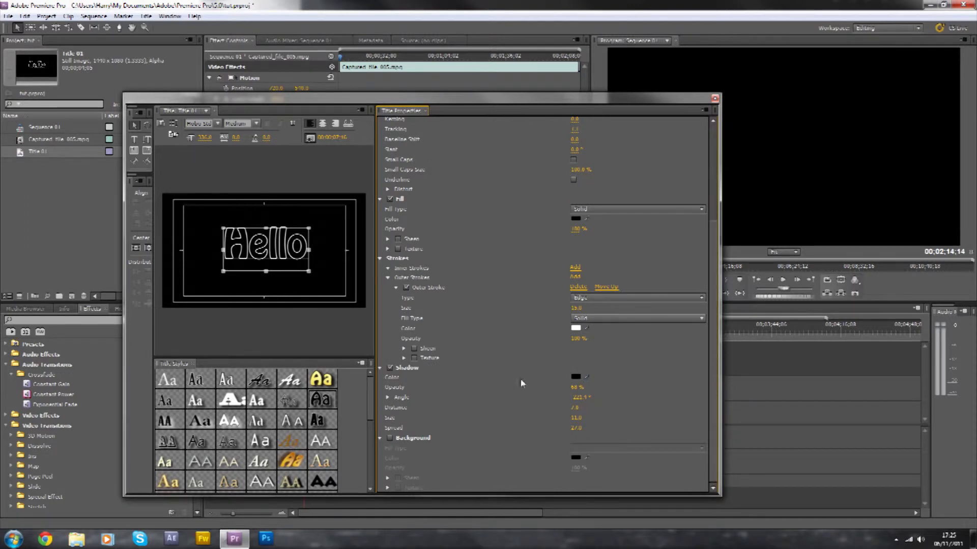
pyautogui.click(577, 377)
pyautogui.moveTo(466, 308); pyautogui.dragTo(511, 370)
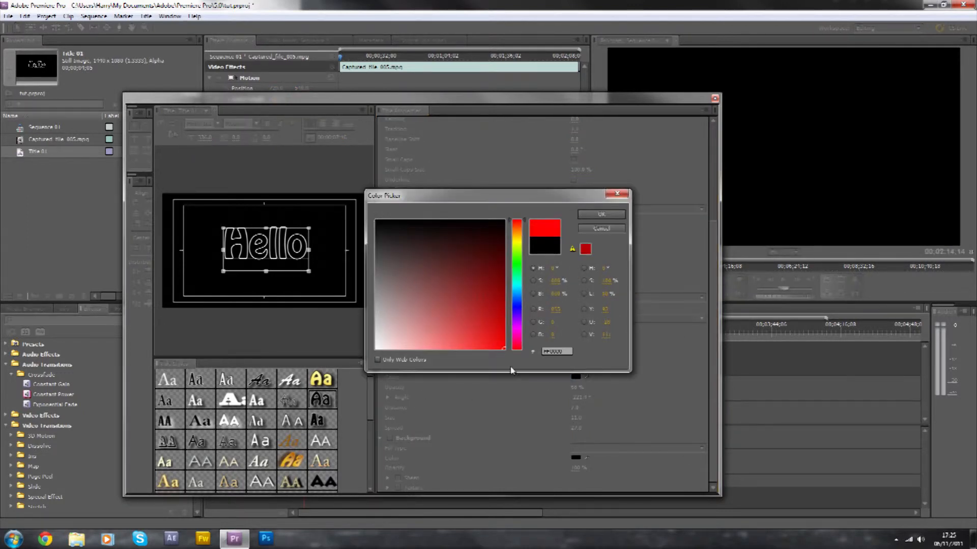
pyautogui.click(597, 214)
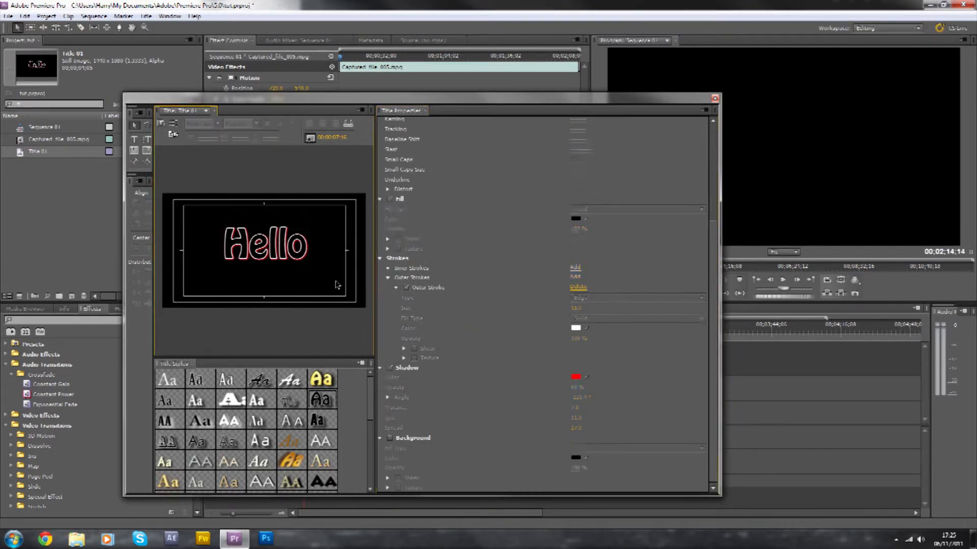
# Deselect and reselect the Hello text, and nudge it slightly lower in the title frame
pyautogui.click(335, 293)
pyautogui.click(300, 264)
pyautogui.moveTo(301, 264); pyautogui.dragTo(304, 264)
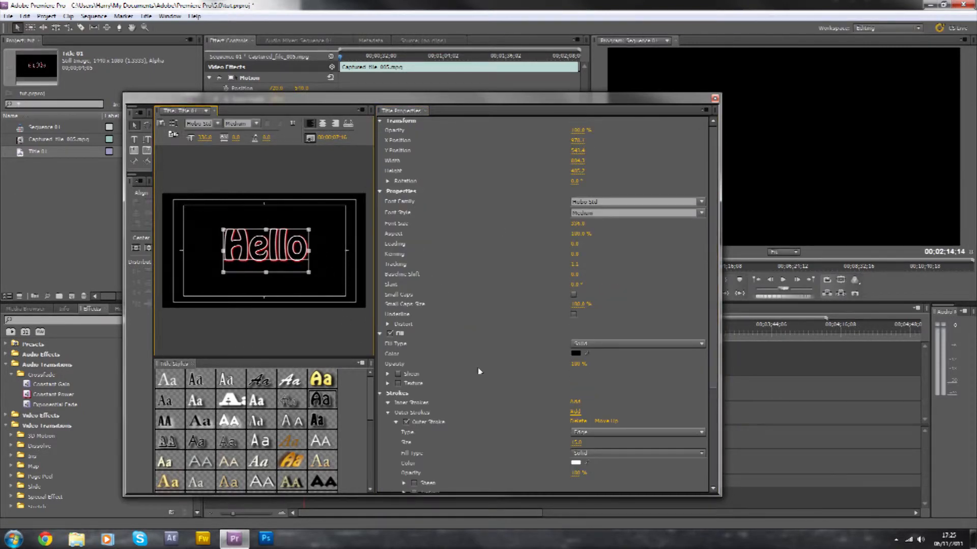
# Increase the Hello text's shadow size, set the shadow opacity to 100%, and close the title editor
pyautogui.scroll(-5, 638, 357)
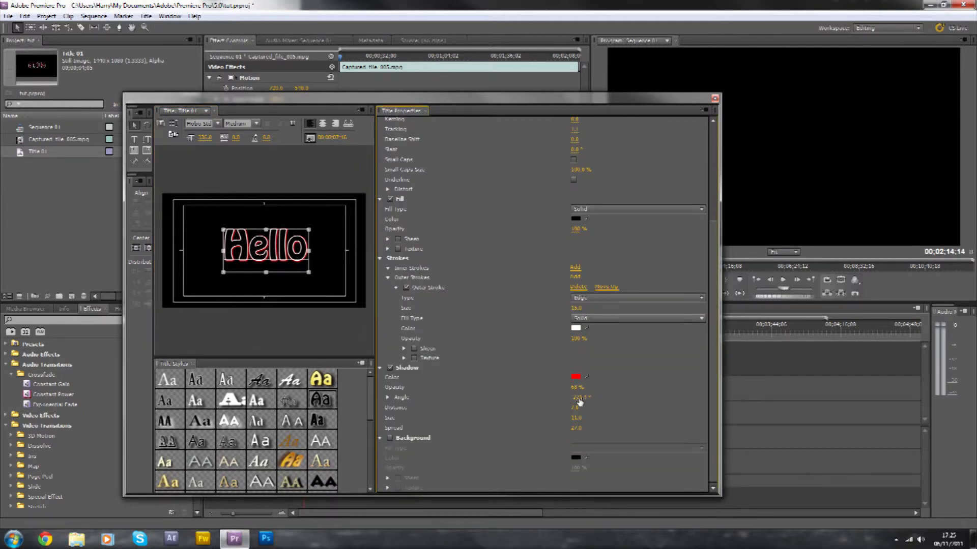
pyautogui.moveTo(578, 420)
pyautogui.mouseDown()
pyautogui.moveTo(620, 420)
pyautogui.moveTo(550, 420)
pyautogui.moveTo(572, 420)
pyautogui.mouseUp()
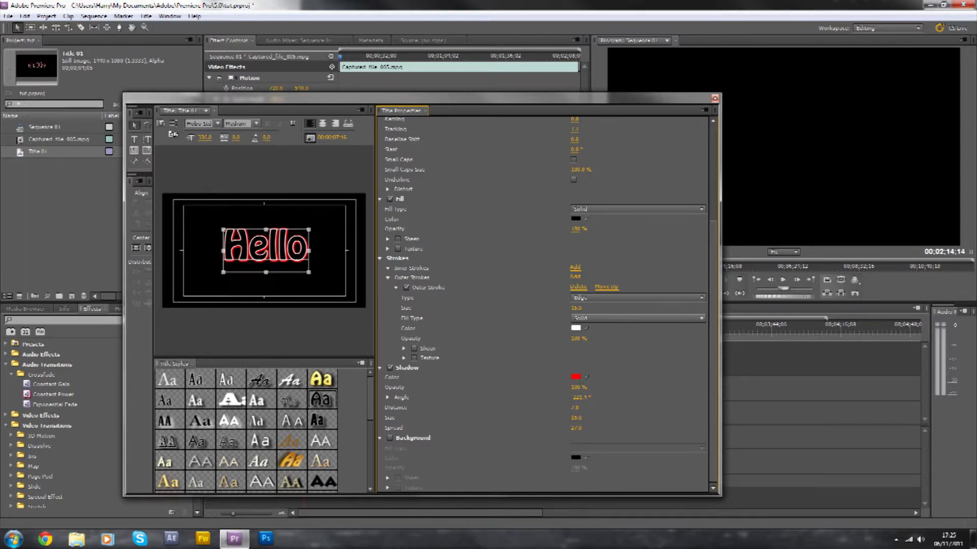
pyautogui.moveTo(576, 387); pyautogui.dragTo(600, 387)
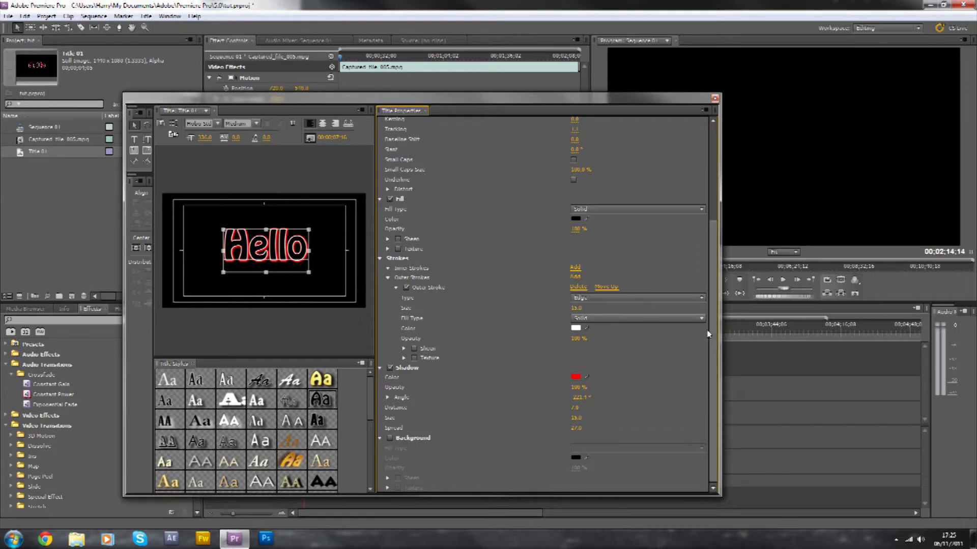
pyautogui.scroll(5, 712, 328)
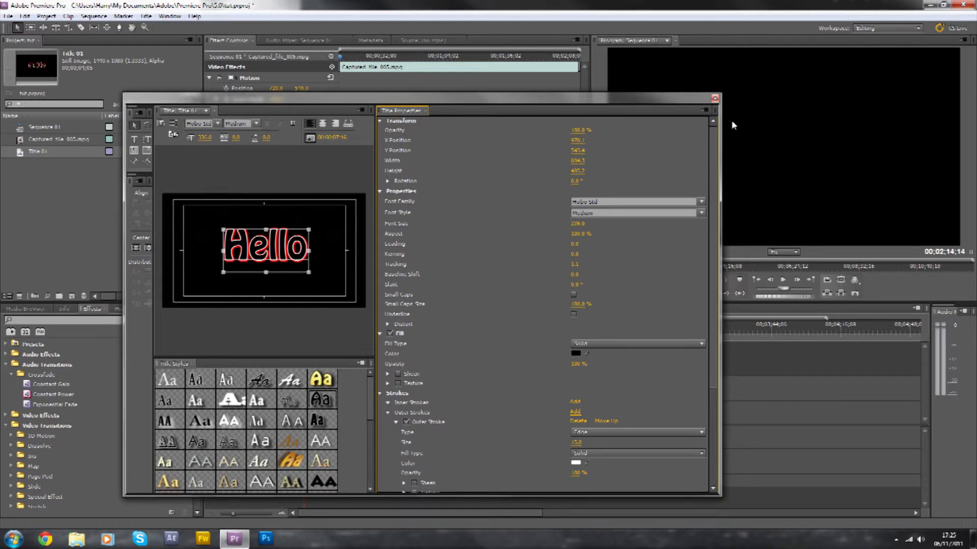
pyautogui.click(717, 101)
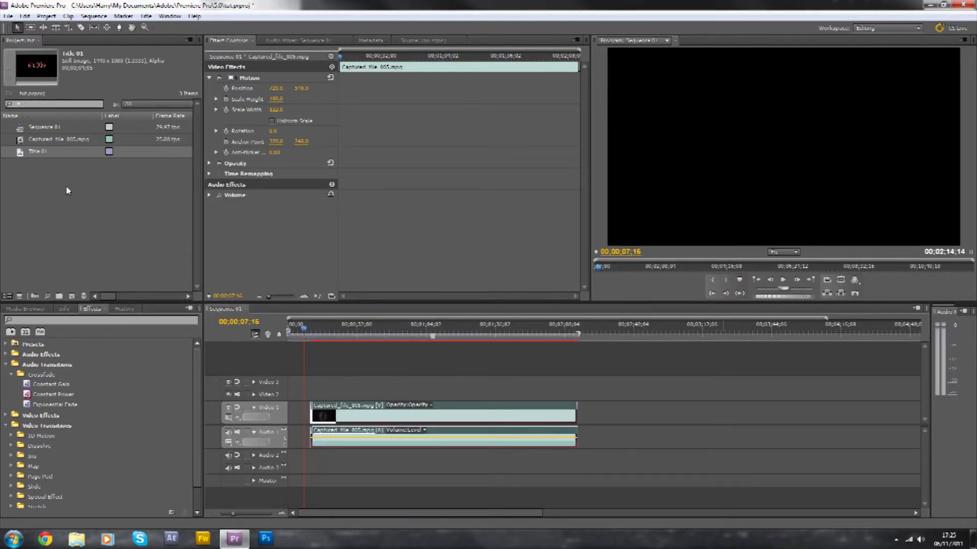
# Place Title 01 on the Video 1 track before the captured clip and preview it at the playhead
pyautogui.moveTo(45, 153); pyautogui.dragTo(295, 420)
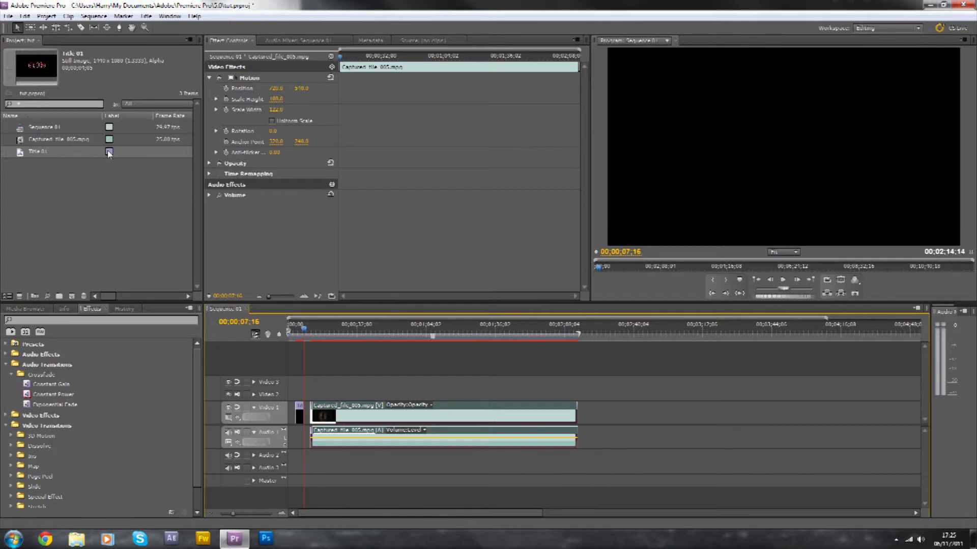
pyautogui.moveTo(303, 331); pyautogui.dragTo(299, 331)
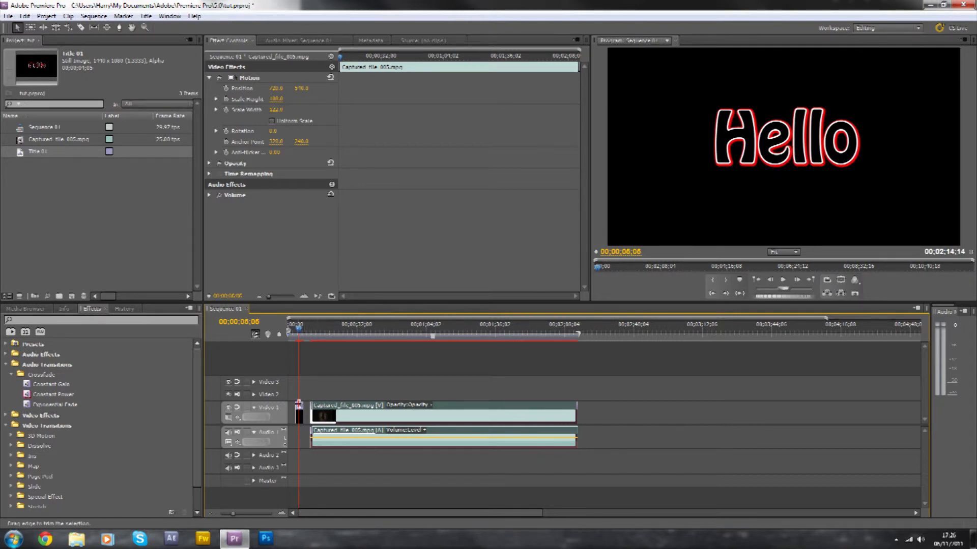
# Reopen Title 01 from the timeline, nudge the Hello text slightly left and down, and close the title editor
pyautogui.click(299, 413)
pyautogui.doubleClick(300, 411)
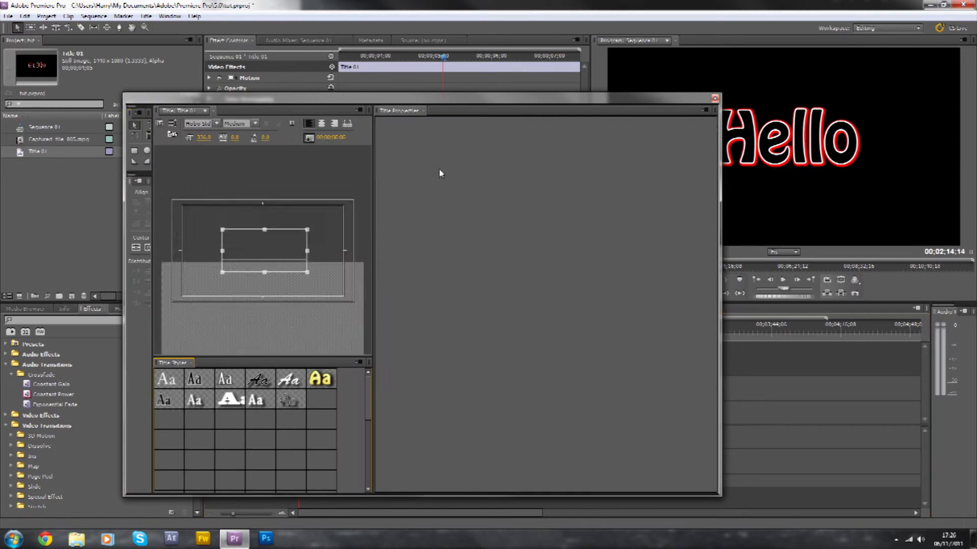
pyautogui.moveTo(436, 103); pyautogui.dragTo(362, 98)
pyautogui.moveTo(222, 242); pyautogui.dragTo(220, 242)
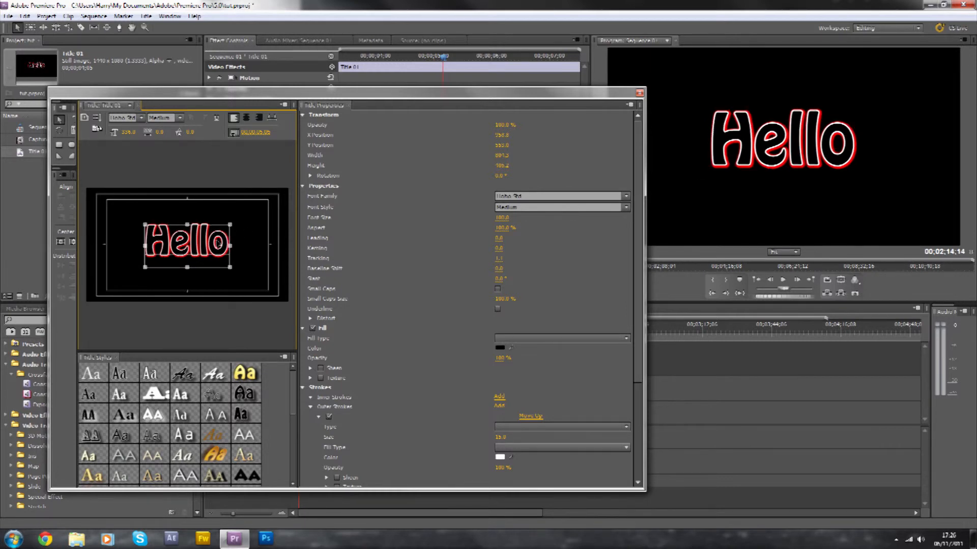
pyautogui.moveTo(218, 243); pyautogui.dragTo(218, 245)
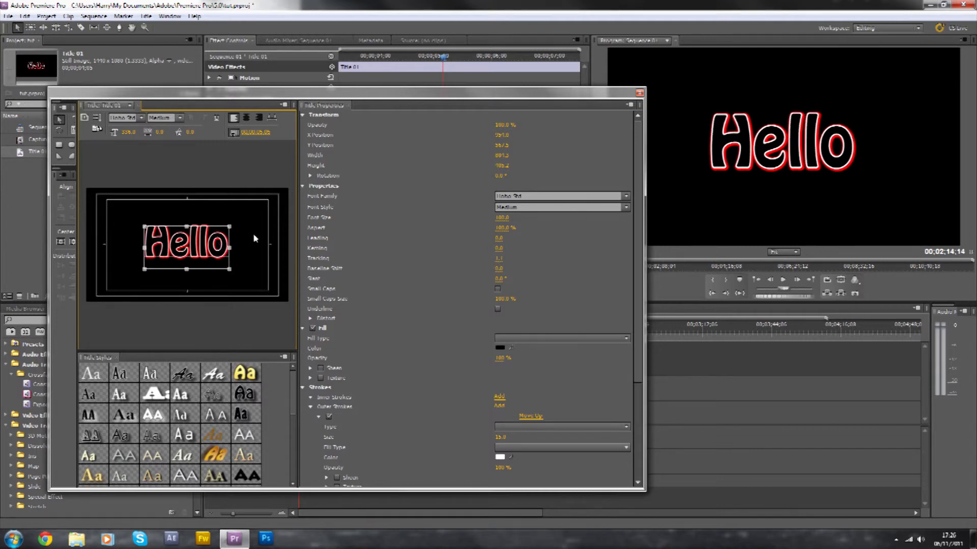
pyautogui.click(639, 93)
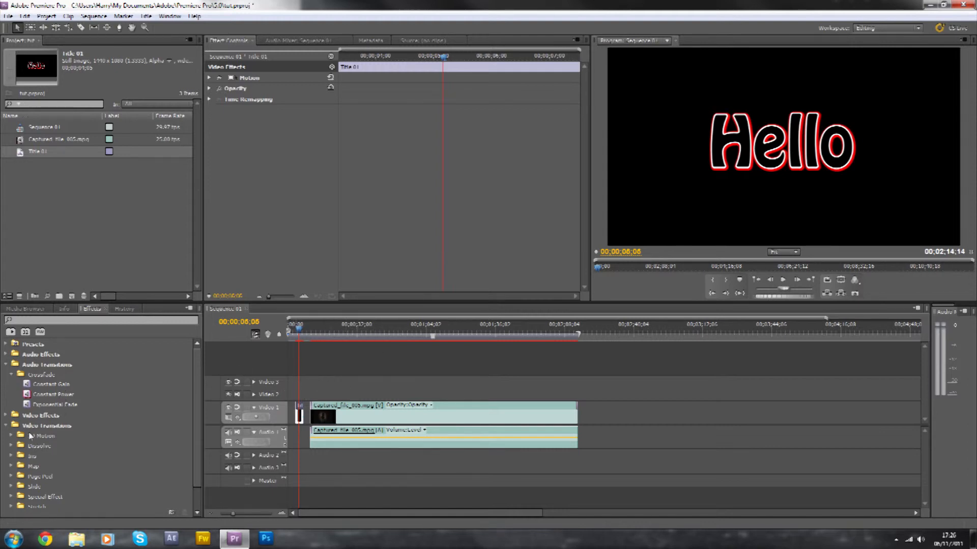
# Apply a Cross Dissolve video transition to the end of the Title 01 clip on Video 1
pyautogui.click(12, 446)
pyautogui.moveTo(51, 465); pyautogui.dragTo(300, 416)
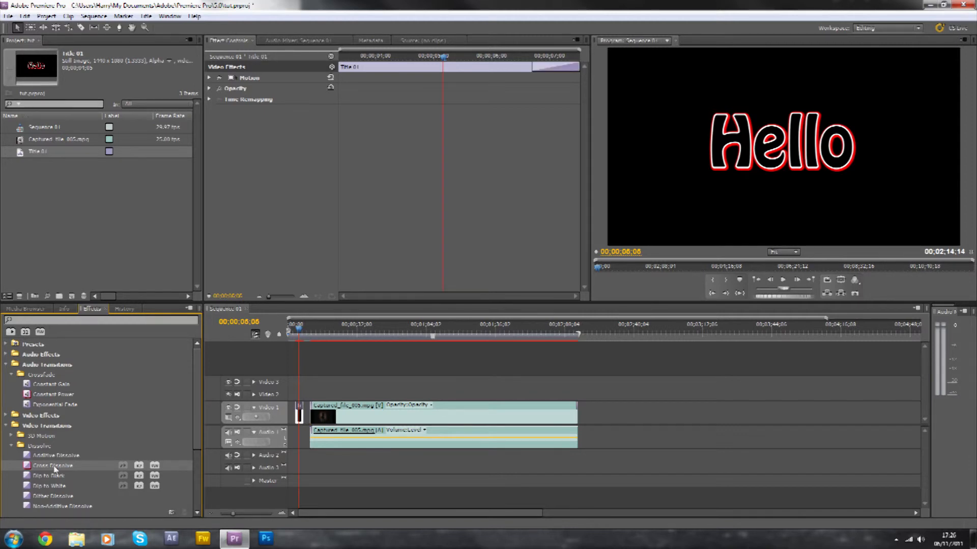
# Apply a Cross Dissolve to the start of Title 01 and move the clip directly against the captured clip on Video 1
pyautogui.moveTo(55, 469); pyautogui.dragTo(299, 416)
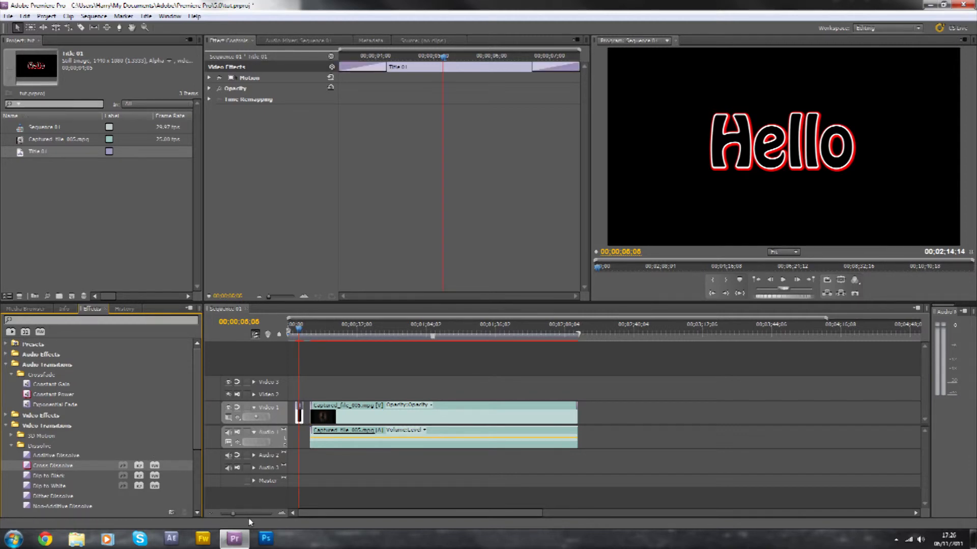
pyautogui.moveTo(249, 514); pyautogui.dragTo(248, 514)
pyautogui.moveTo(522, 407); pyautogui.dragTo(621, 410)
# Play the sequence from just before Title 01 into the captured clip, and return the playhead to before the title
pyautogui.moveTo(560, 328); pyautogui.dragTo(505, 331)
pyautogui.press('space')
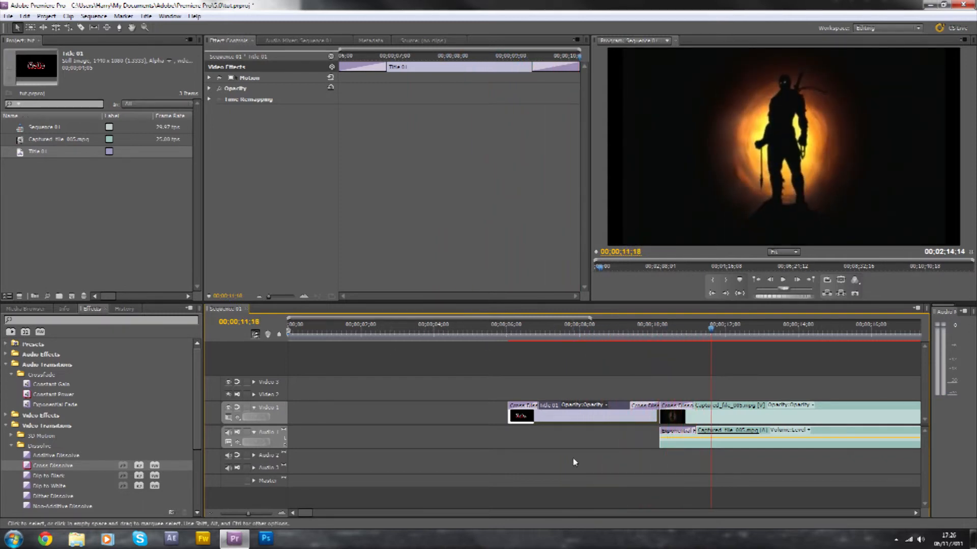
pyautogui.moveTo(712, 331); pyautogui.dragTo(501, 331)
pyautogui.scroll(-5, 307, 511)
pyautogui.scroll(3, 310, 515)
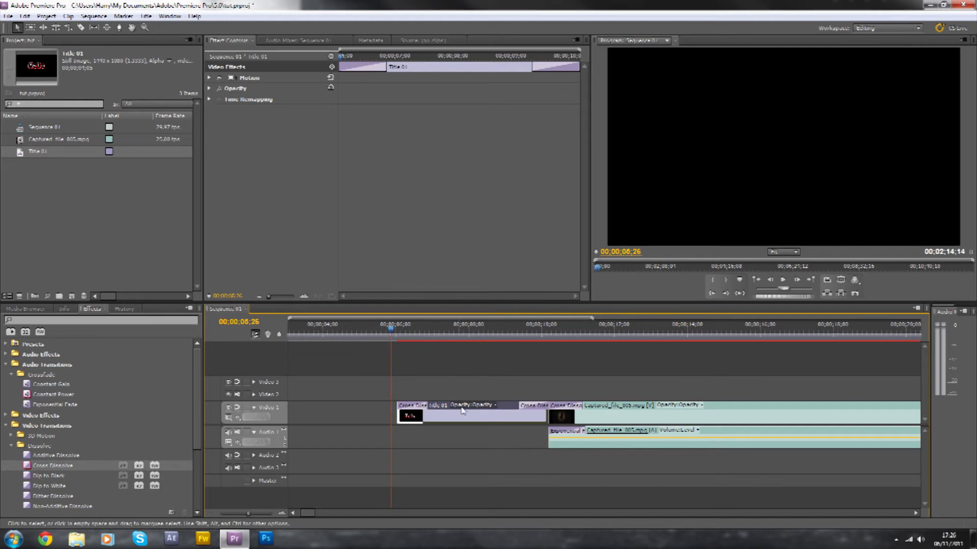
# Move Title 01 onto Video 2, aligned with the start of the captured clip, and preview the title over the footage
pyautogui.moveTo(450, 406); pyautogui.dragTo(611, 400)
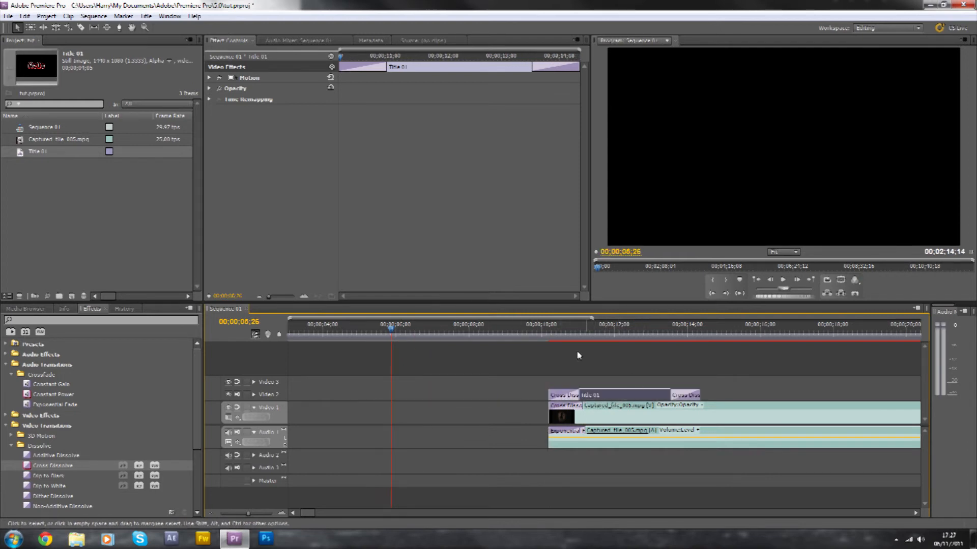
pyautogui.moveTo(555, 330); pyautogui.dragTo(544, 331)
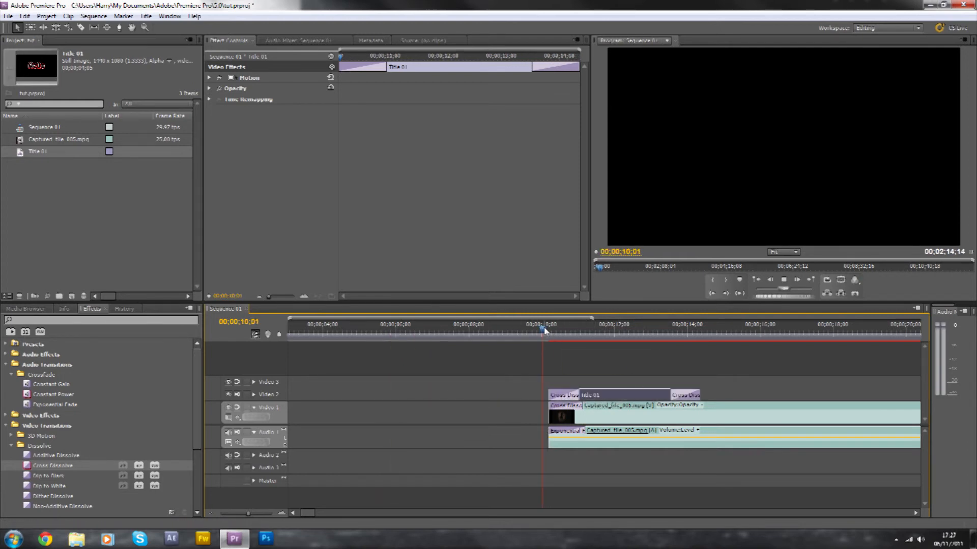
pyautogui.press('space')
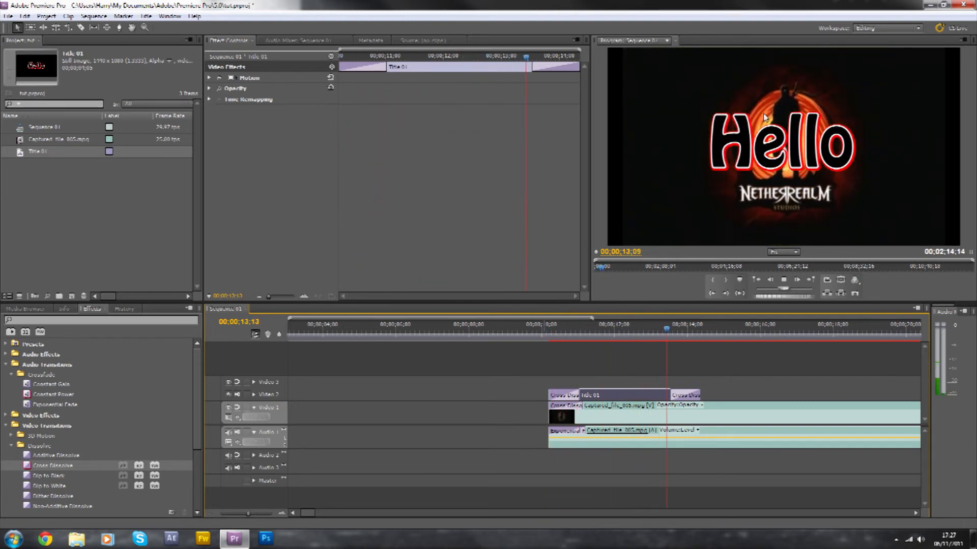
pyautogui.press('space')
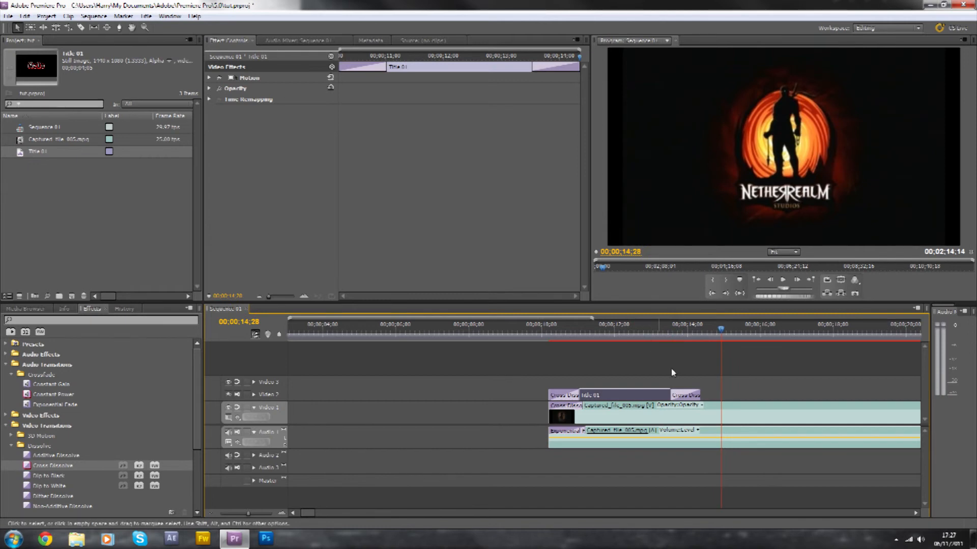
# Shift Title 01 on Video 2 slightly earlier so it starts before the captured clip, and preview the overlap
pyautogui.moveTo(606, 395); pyautogui.dragTo(562, 391)
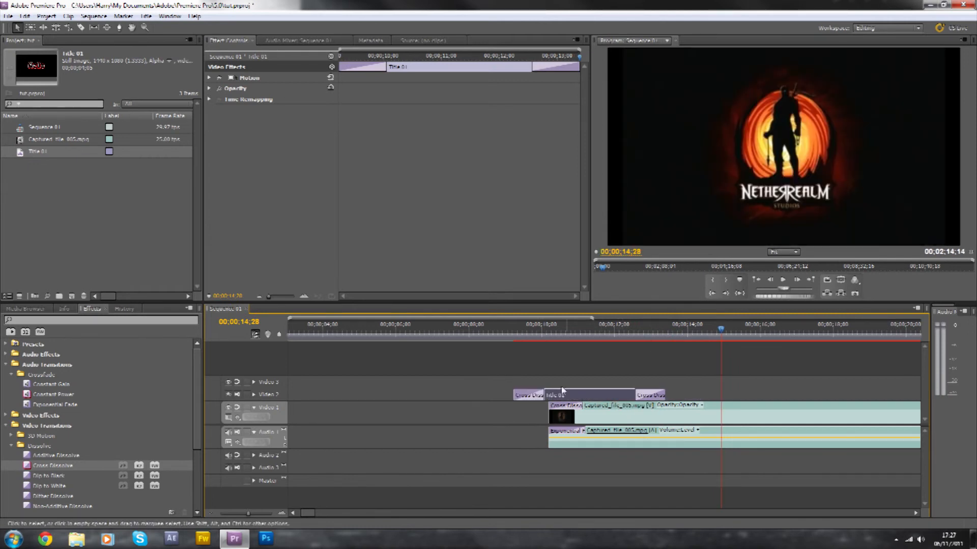
pyautogui.moveTo(542, 335); pyautogui.dragTo(511, 336)
pyautogui.press('space')
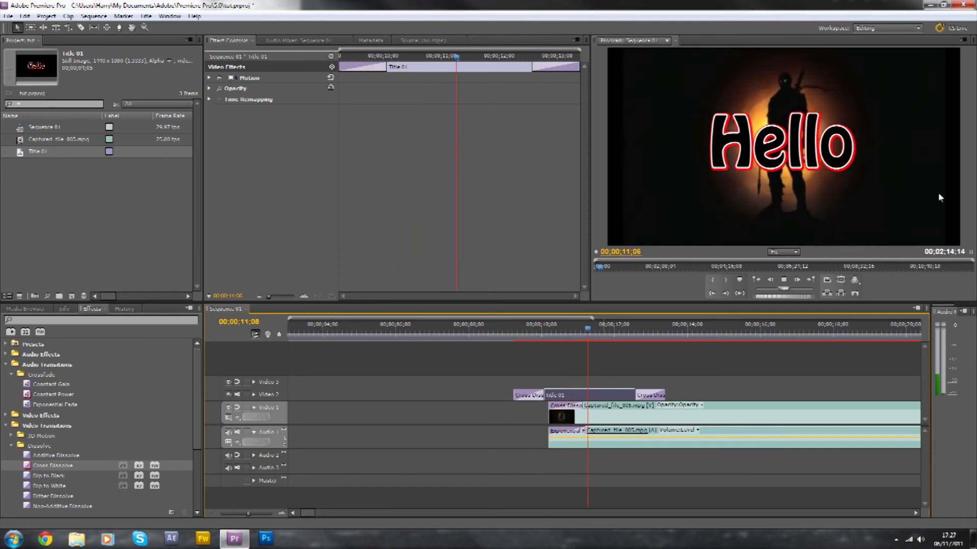
pyautogui.press('space')
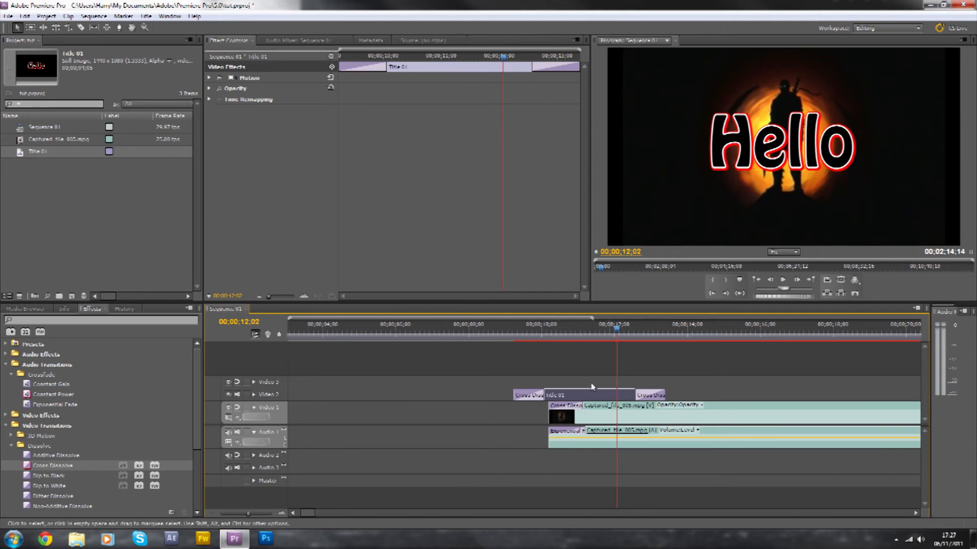
# Move Title 01 back to Video 1 with a short gap before the captured clip, and place the playhead in that gap
pyautogui.moveTo(571, 396); pyautogui.dragTo(434, 407)
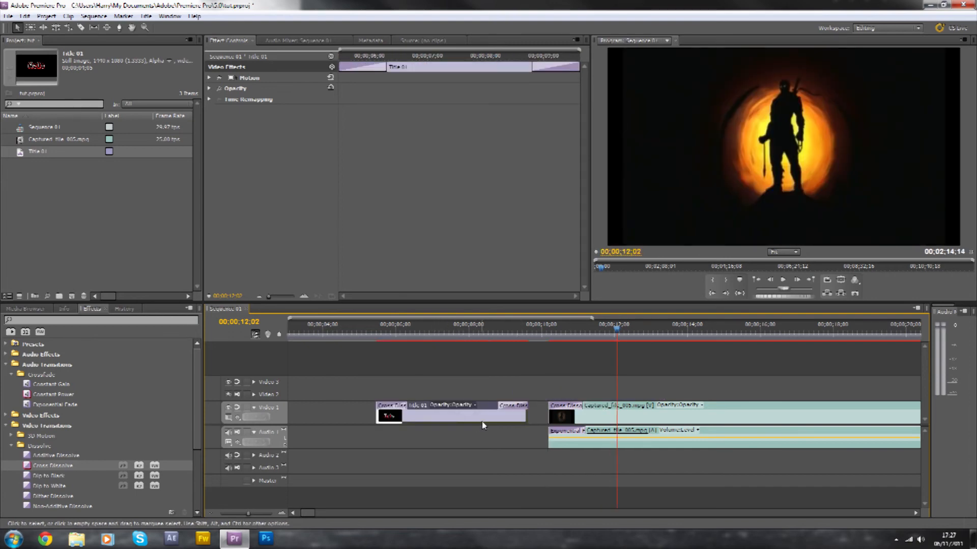
pyautogui.moveTo(305, 514)
pyautogui.mouseDown()
pyautogui.moveTo(323, 515)
pyautogui.moveTo(308, 515)
pyautogui.mouseUp()
pyautogui.moveTo(508, 337); pyautogui.dragTo(512, 333)
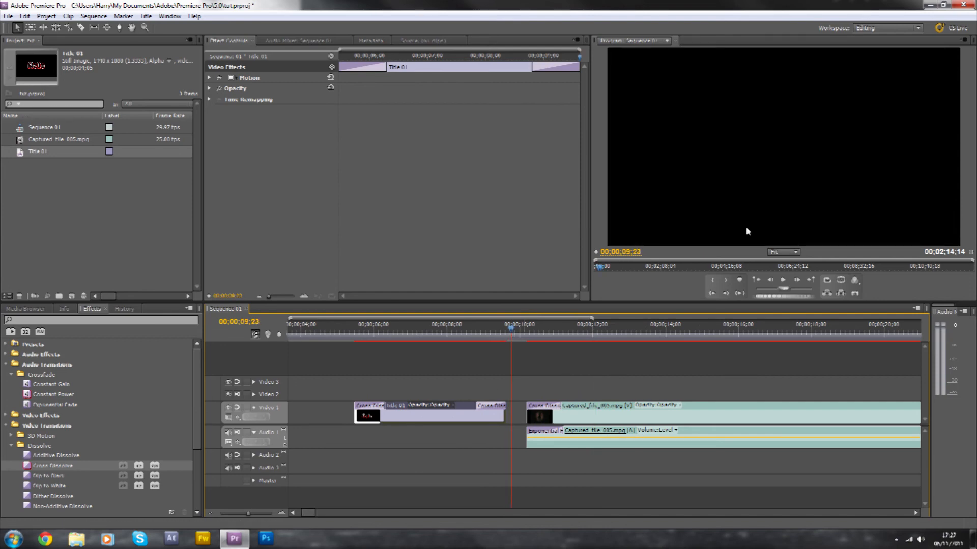